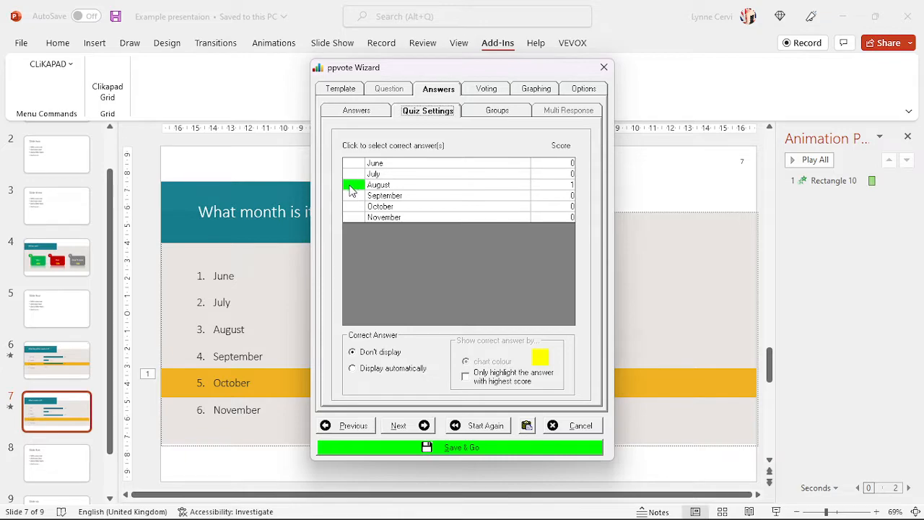
# - In Quiz Settings, clear August and mark October as the correct answer
pyautogui.click(353, 185)
pyautogui.click(354, 185)
pyautogui.click(355, 205)
pyautogui.click(486, 90)
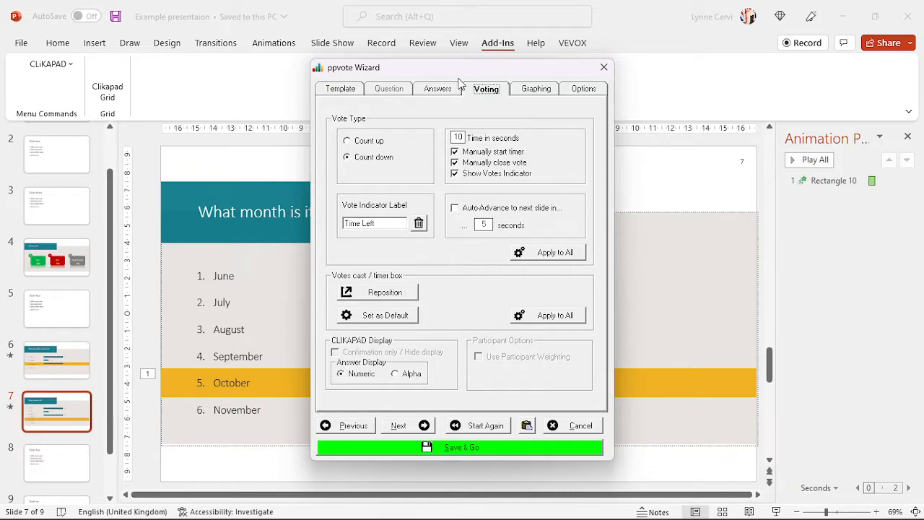
# - Set Percentage decimal places to 1 in the Graphing settings and preview the chart
pyautogui.click(536, 93)
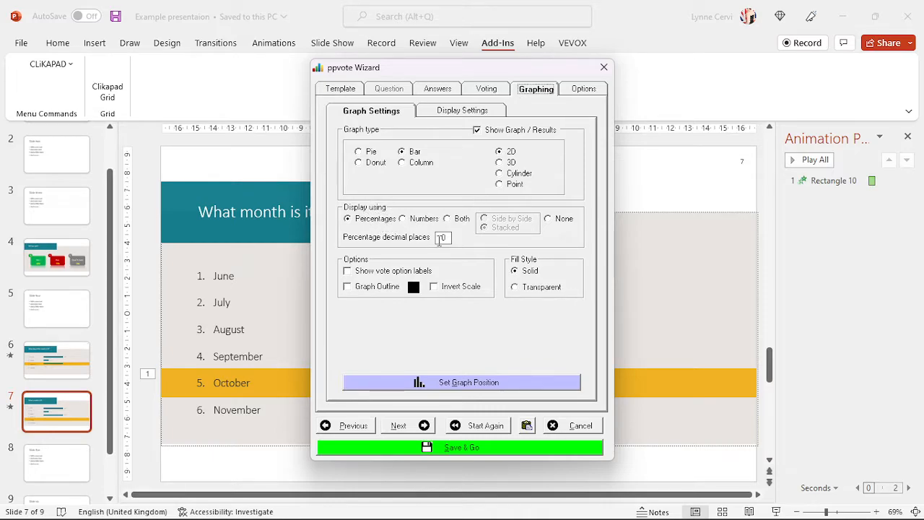
pyautogui.click(449, 238)
pyautogui.write('1')
pyautogui.click(448, 114)
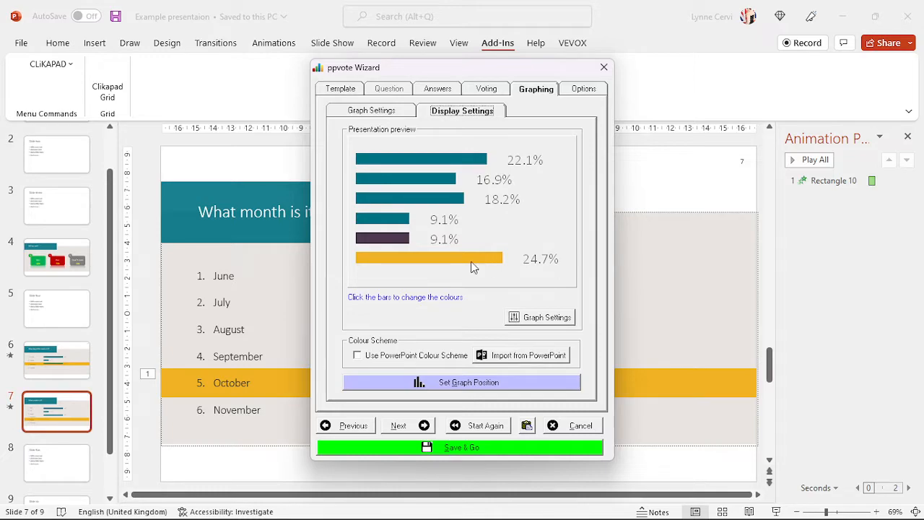
# - Make all chart bars a single teal colour
pyautogui.click(549, 318)
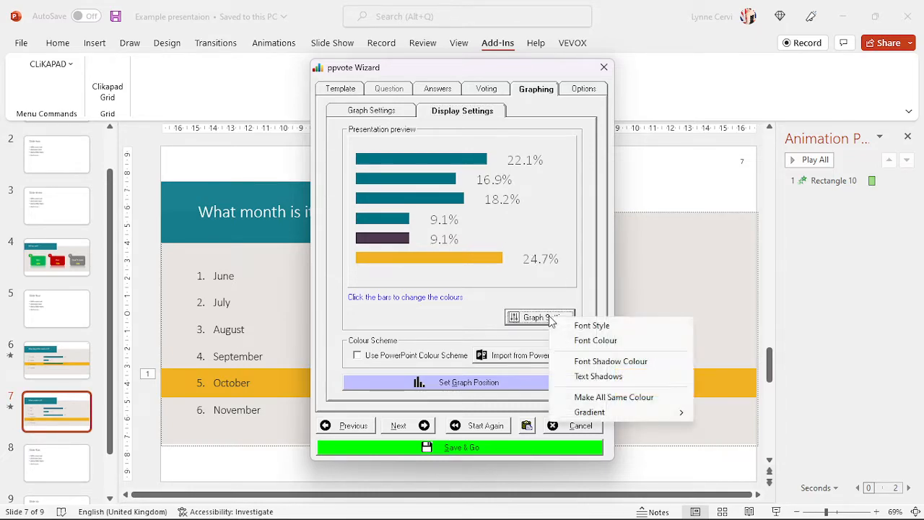
pyautogui.click(639, 398)
pyautogui.click(324, 301)
pyautogui.click(336, 357)
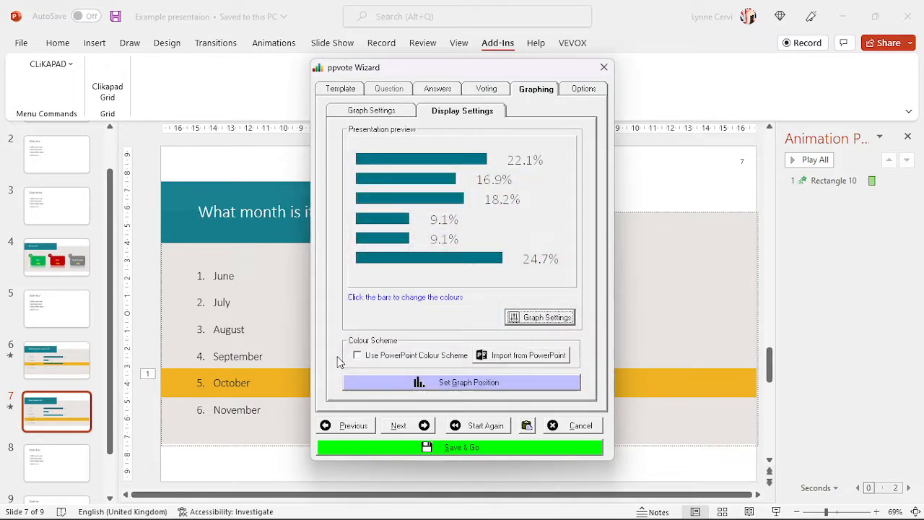
# - Recolour all bars dark red (red 159, green 52, blue 0) by darkening orange
pyautogui.click(553, 319)
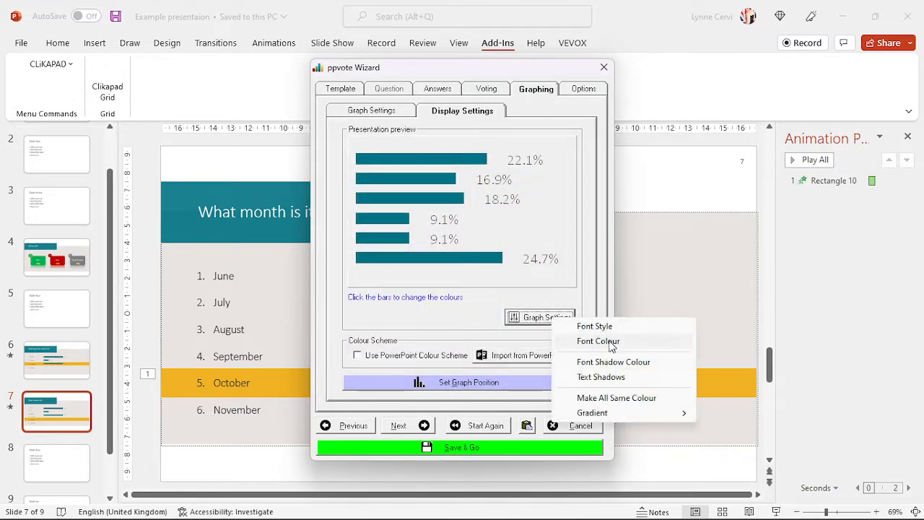
pyautogui.click(613, 399)
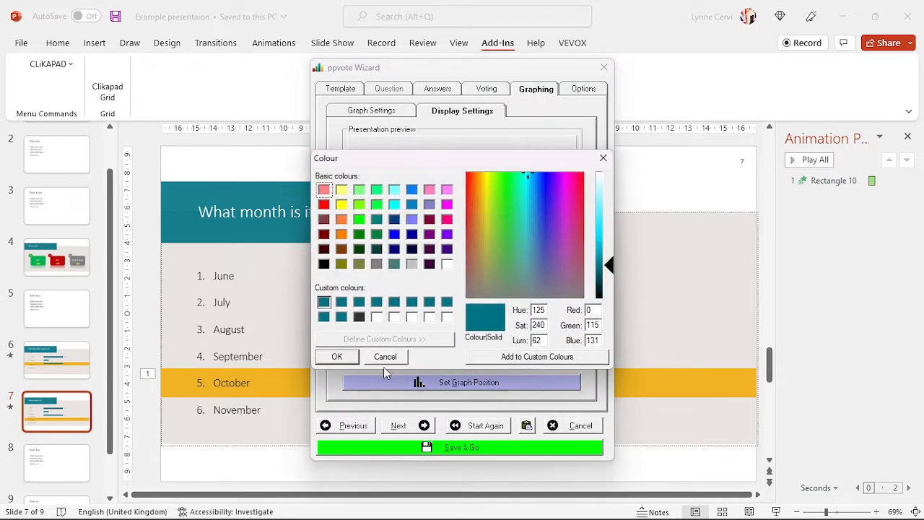
pyautogui.click(342, 220)
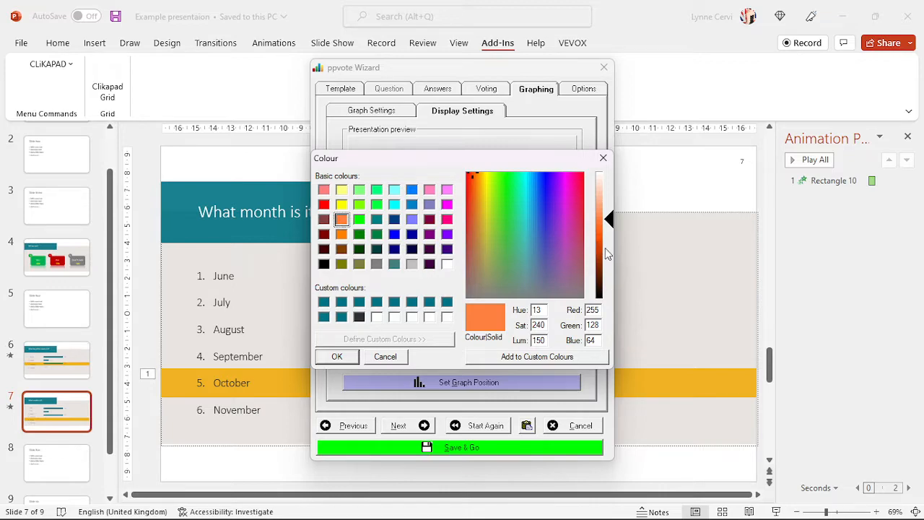
pyautogui.click(606, 252)
pyautogui.click(607, 258)
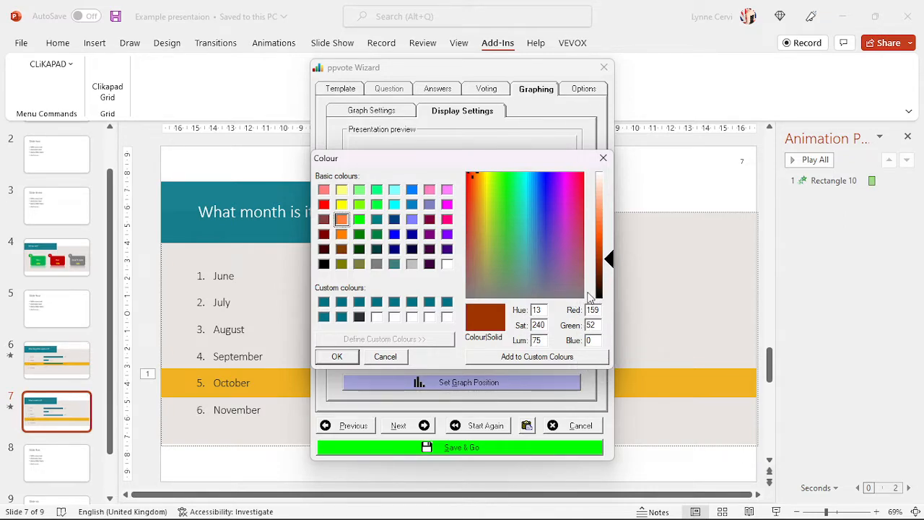
pyautogui.click(337, 357)
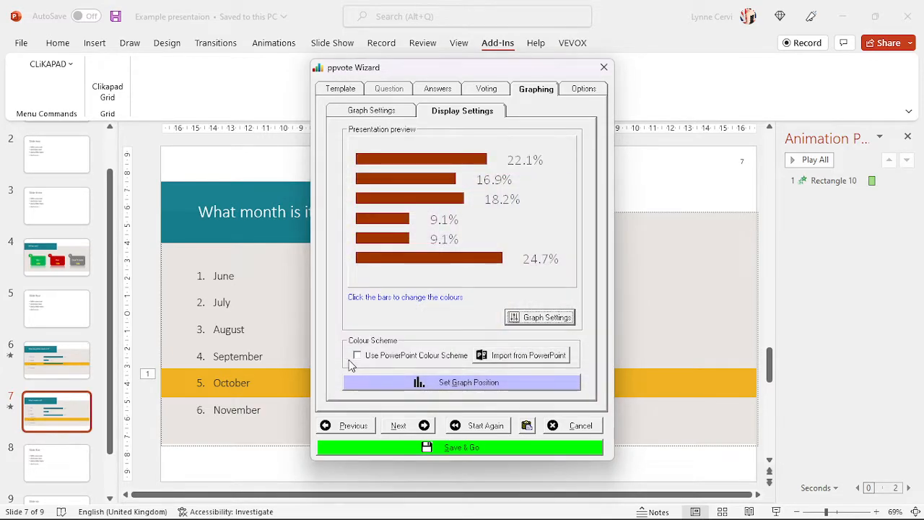
# - Test yellow-green on the top bar, cancel to keep dark red, and choose Set Graph Position
pyautogui.click(381, 159)
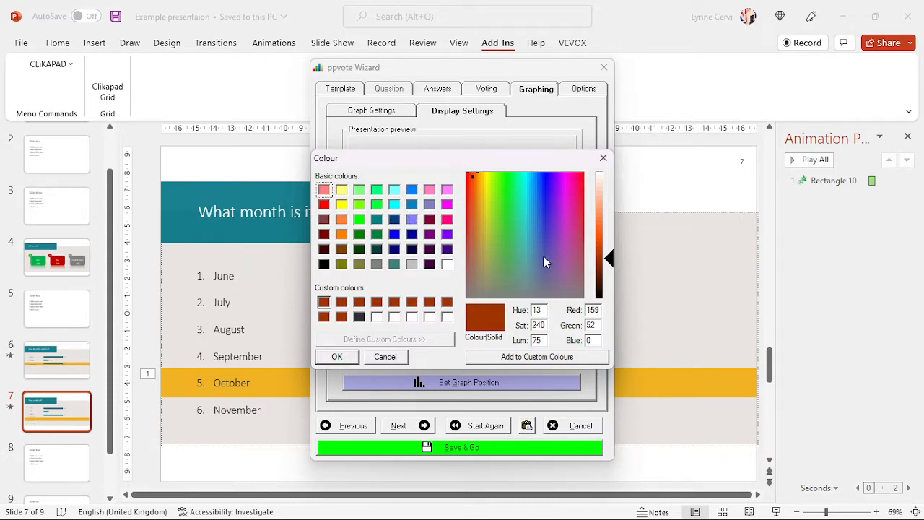
pyautogui.click(359, 206)
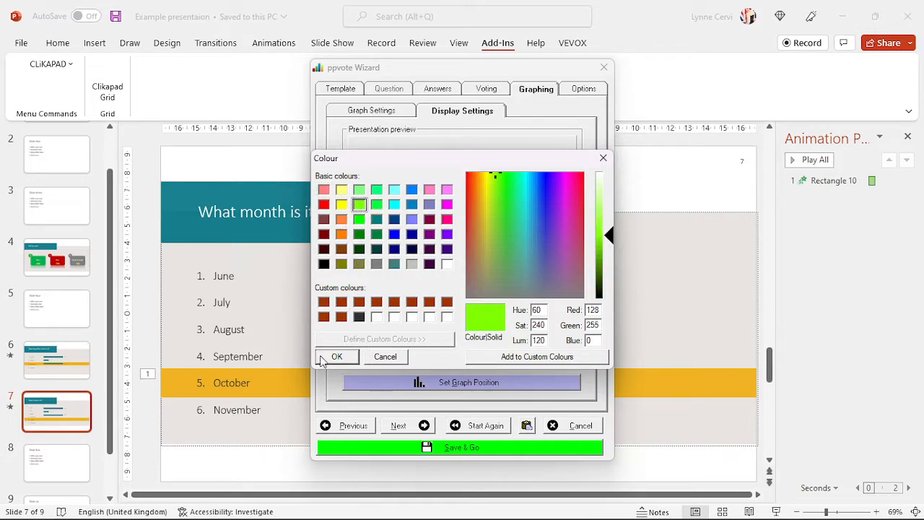
pyautogui.click(386, 356)
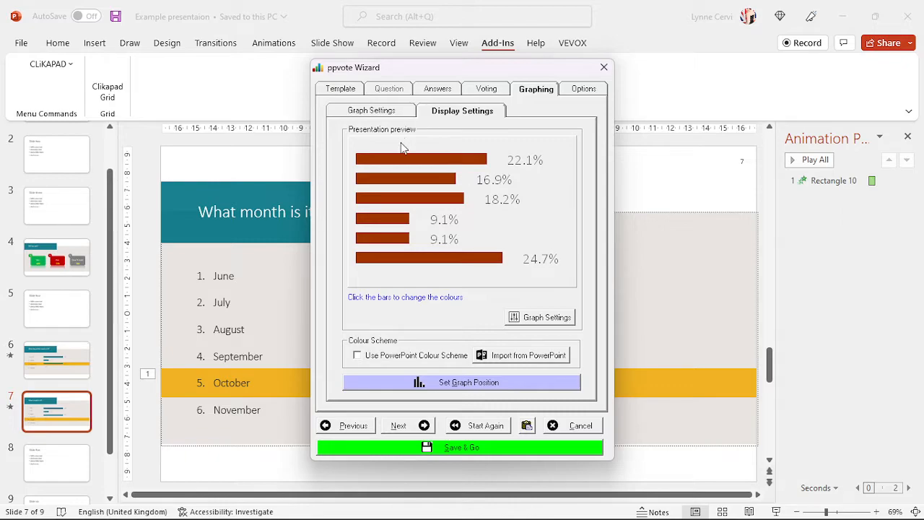
pyautogui.click(441, 385)
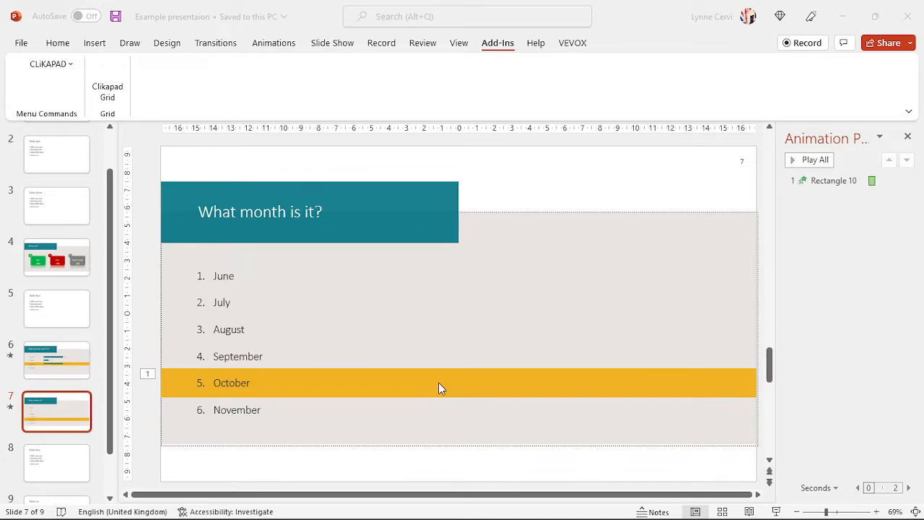
# - From slide 7's slide show, widen and heighten the results chart and move it left over the answers
pyautogui.hotkey('shift', 'F5')
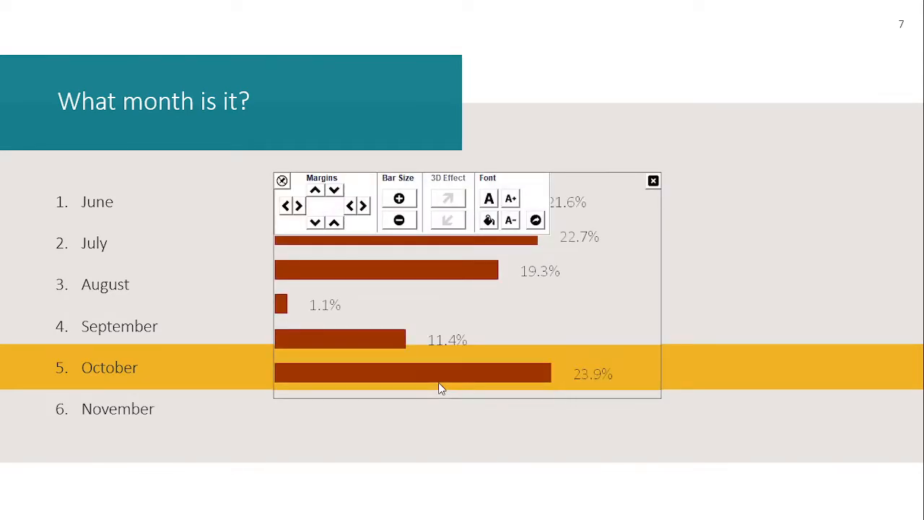
pyautogui.click(282, 183)
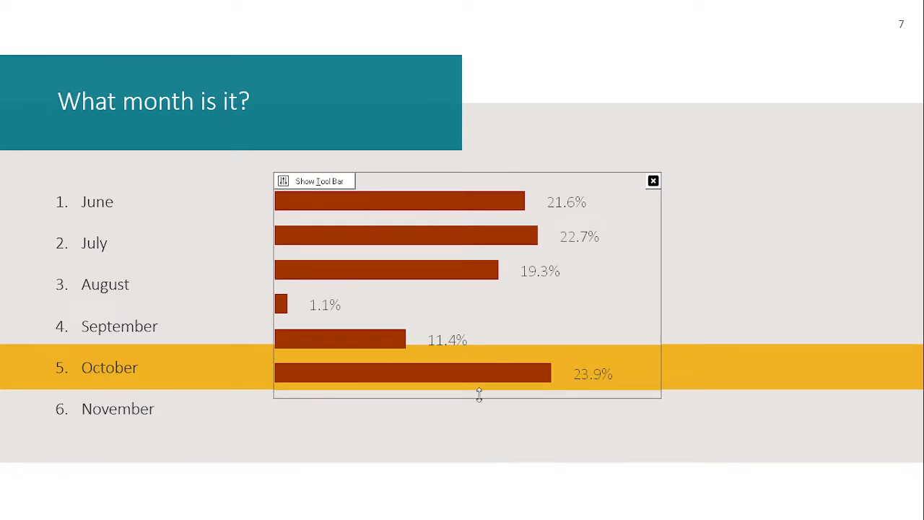
pyautogui.moveTo(627, 256); pyautogui.dragTo(530, 254)
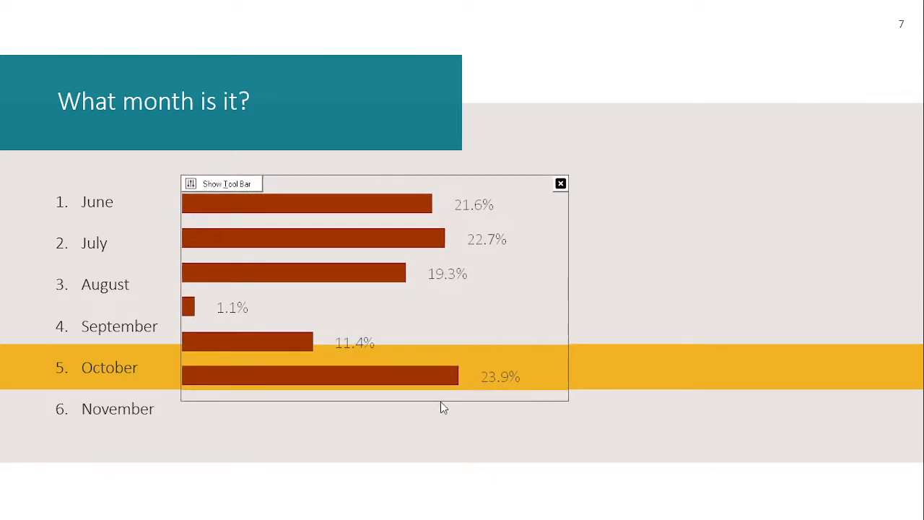
pyautogui.moveTo(442, 397); pyautogui.dragTo(440, 434)
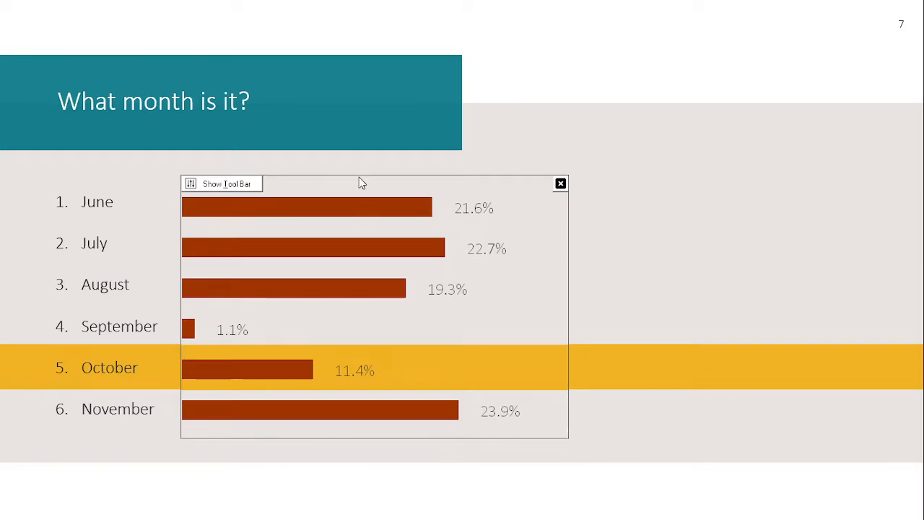
pyautogui.moveTo(570, 247); pyautogui.dragTo(665, 254)
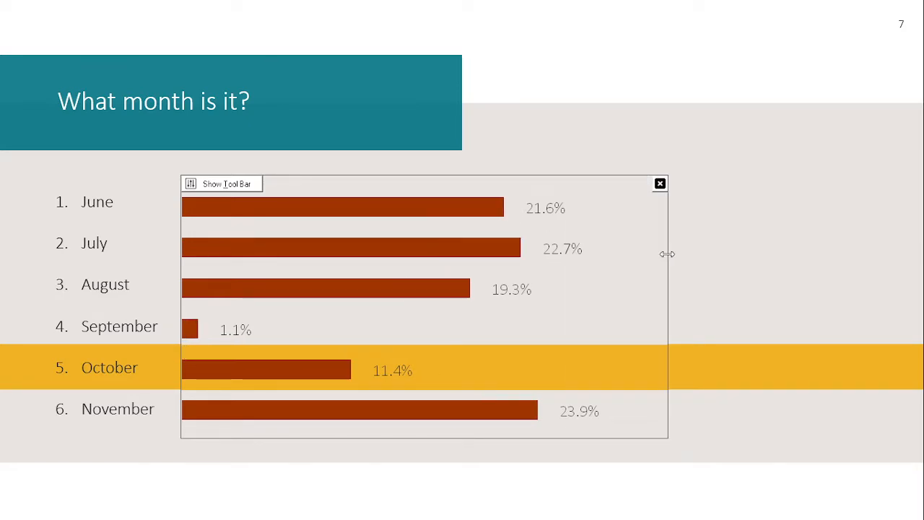
pyautogui.moveTo(513, 436); pyautogui.dragTo(515, 432)
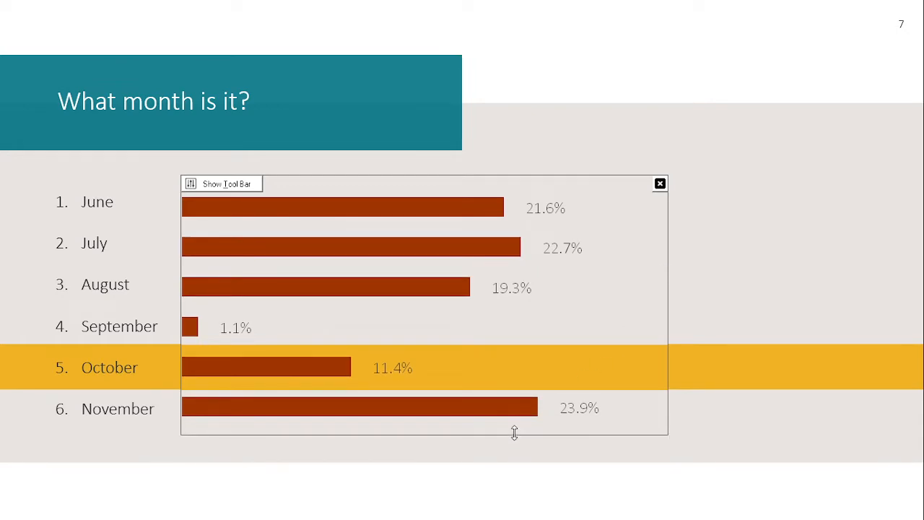
pyautogui.moveTo(473, 327); pyautogui.dragTo(410, 325)
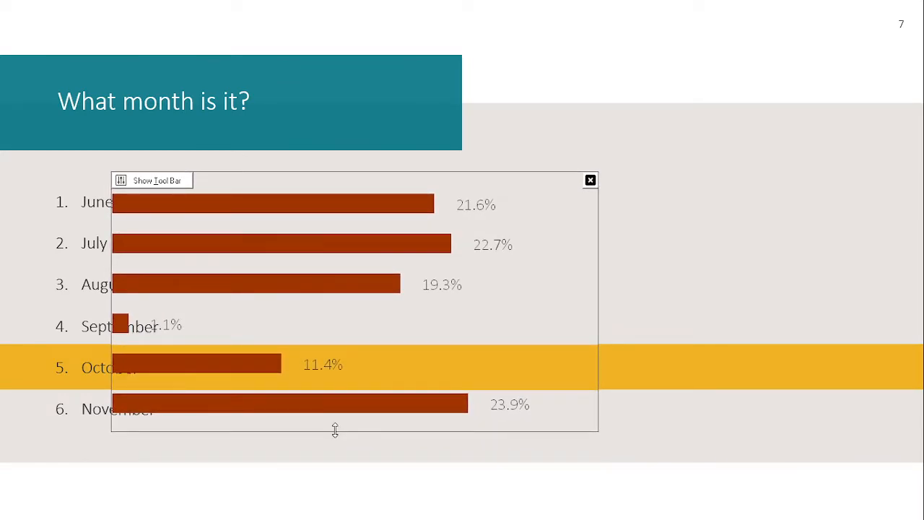
pyautogui.moveTo(336, 430); pyautogui.dragTo(336, 437)
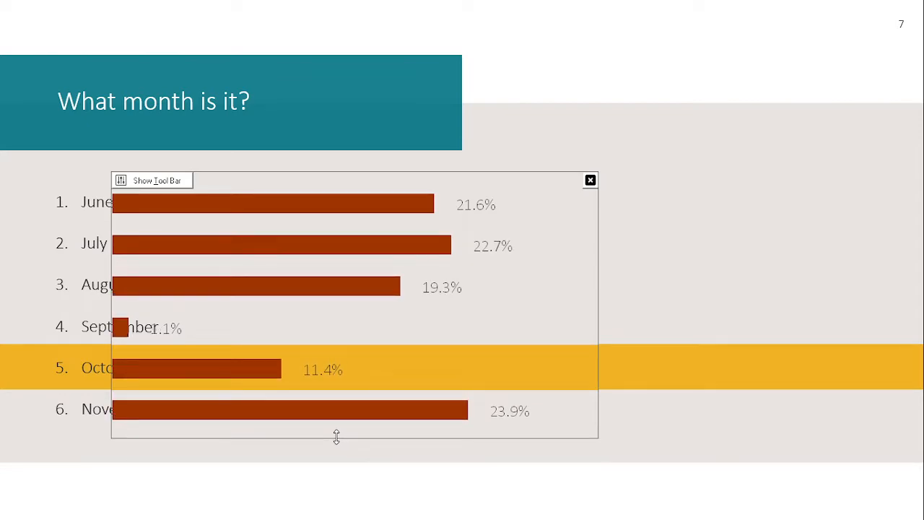
# - Show the chart tool bar and try thicker, then thinner bars
pyautogui.click(161, 181)
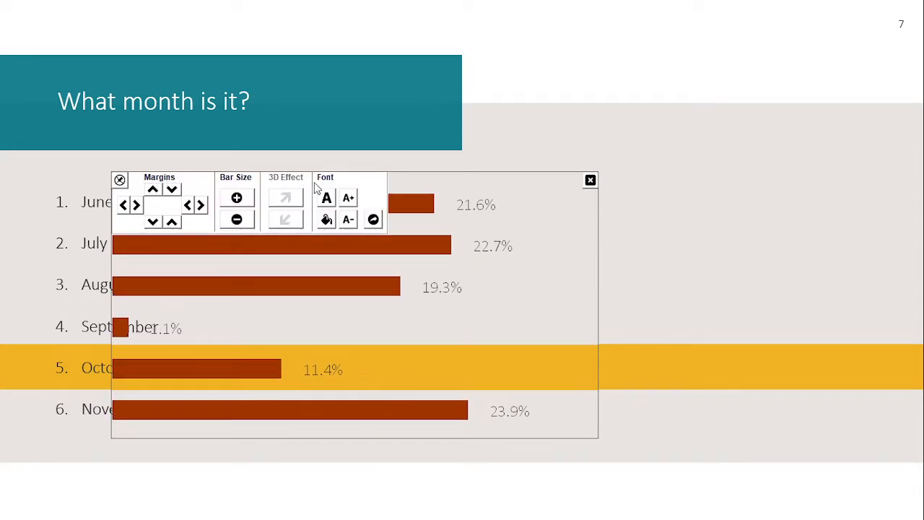
pyautogui.click(239, 199)
pyautogui.click(242, 222)
pyautogui.click(243, 222)
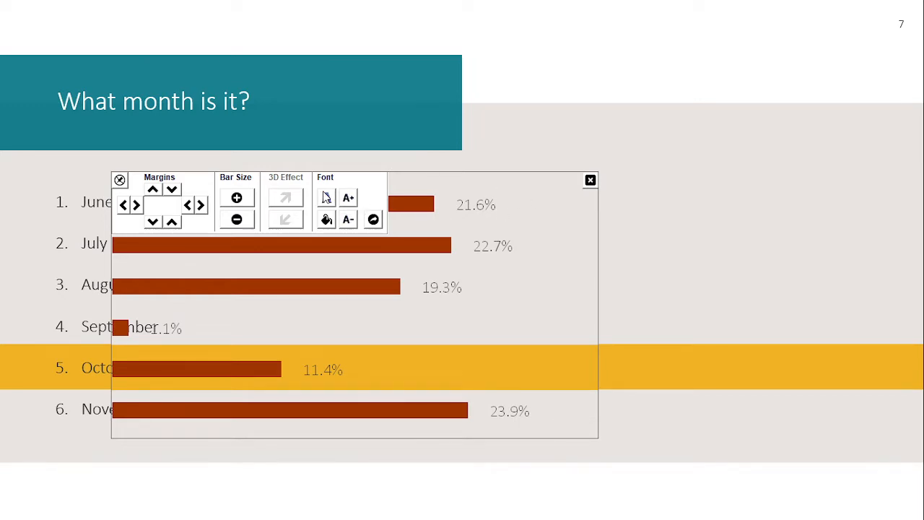
# - Make the percentage labels italic, testing a slightly larger then smaller size
pyautogui.click(373, 220)
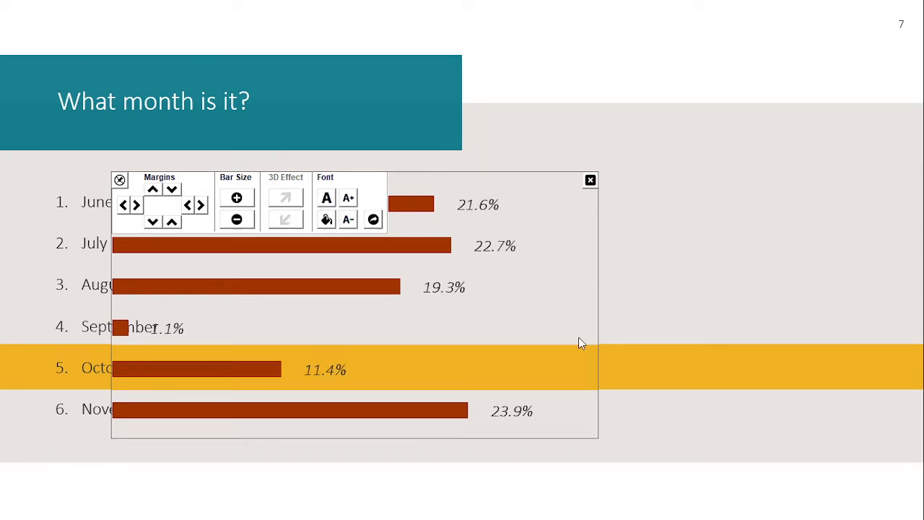
pyautogui.click(349, 199)
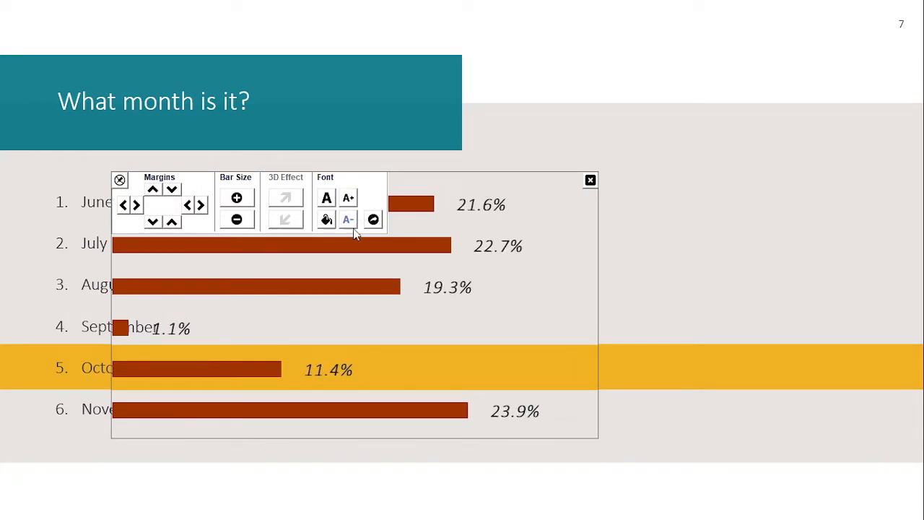
pyautogui.click(349, 219)
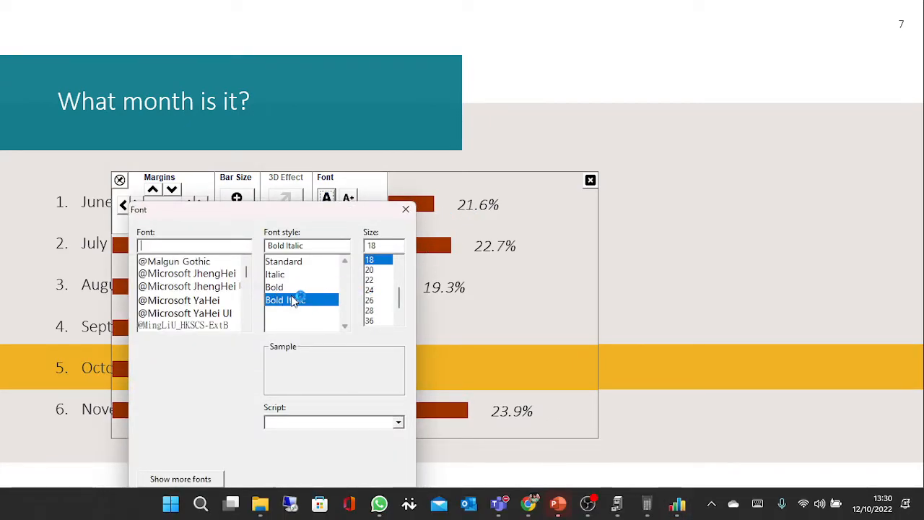
# - Set the percentage label font to Standard style, size 24
pyautogui.click(292, 262)
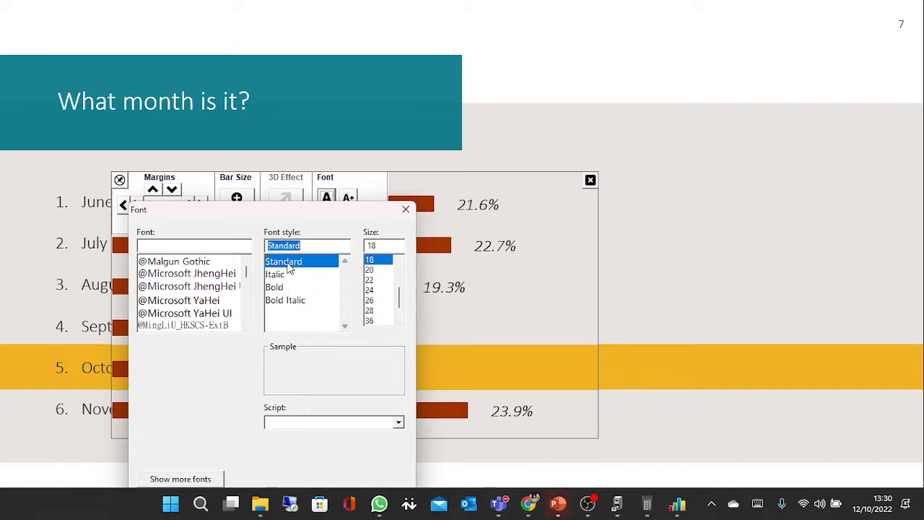
pyautogui.click(377, 289)
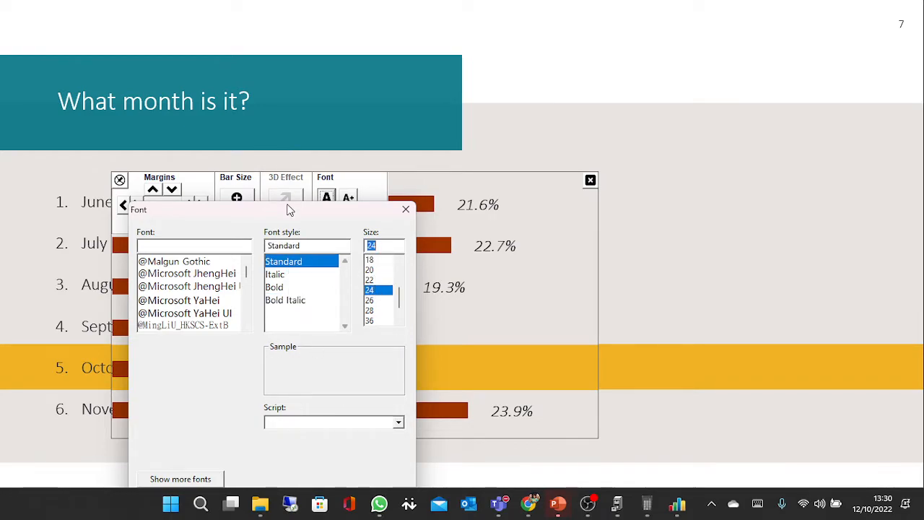
pyautogui.moveTo(292, 206); pyautogui.dragTo(337, 153)
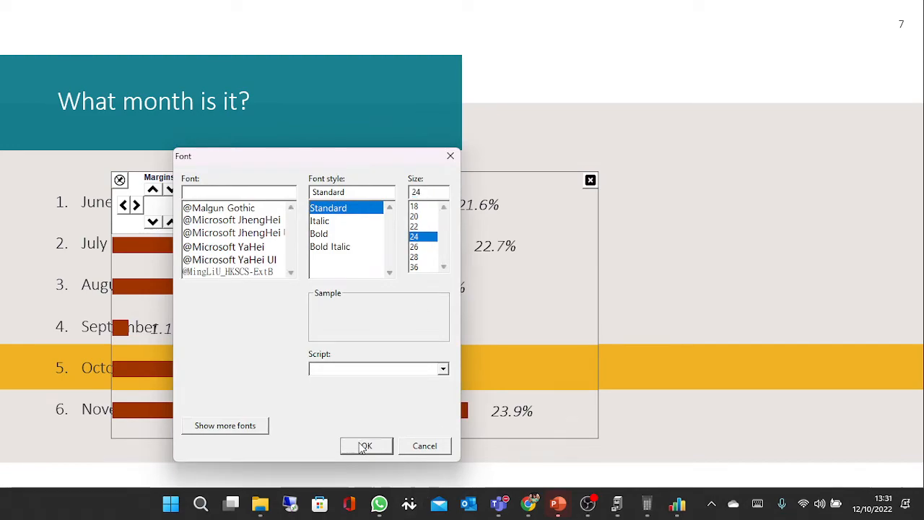
pyautogui.click(363, 444)
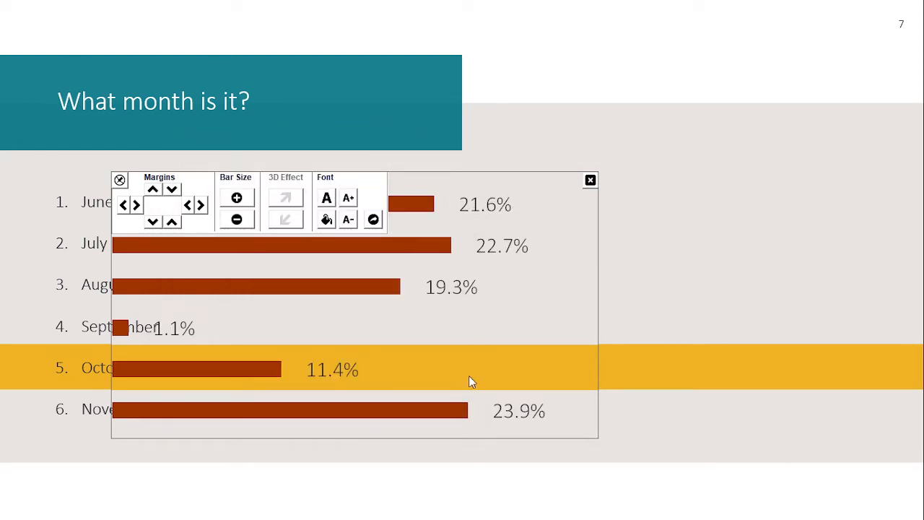
# - Shrink the labels two steps and make the chart bars slightly thicker
pyautogui.click(355, 224)
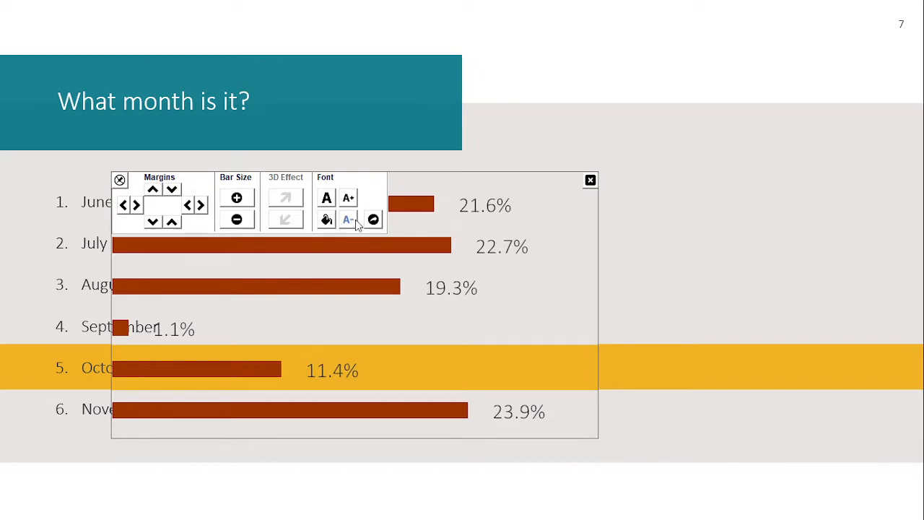
pyautogui.click(347, 222)
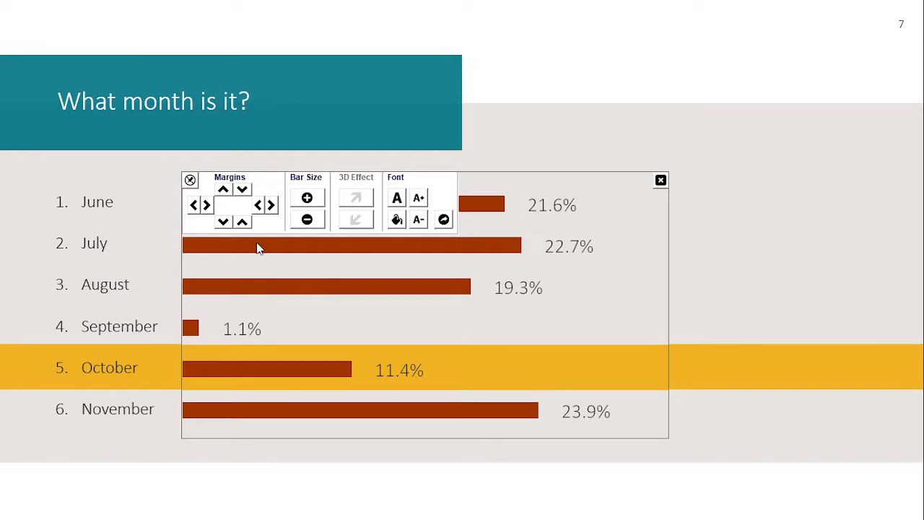
pyautogui.click(311, 201)
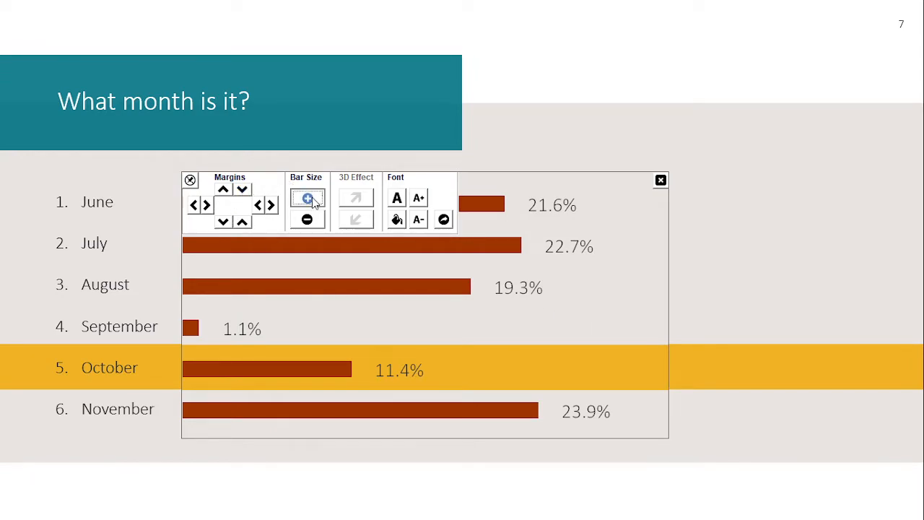